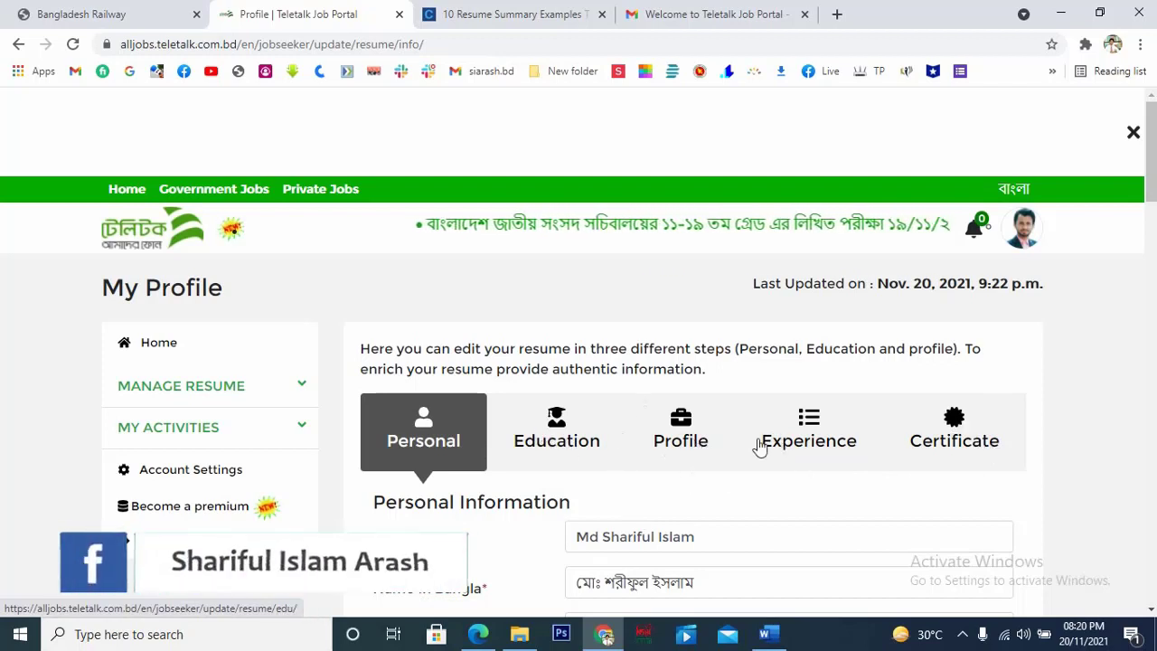
Look at the resume's Experience and Certificate sections, and open the premium membership instructions.
click(840, 443)
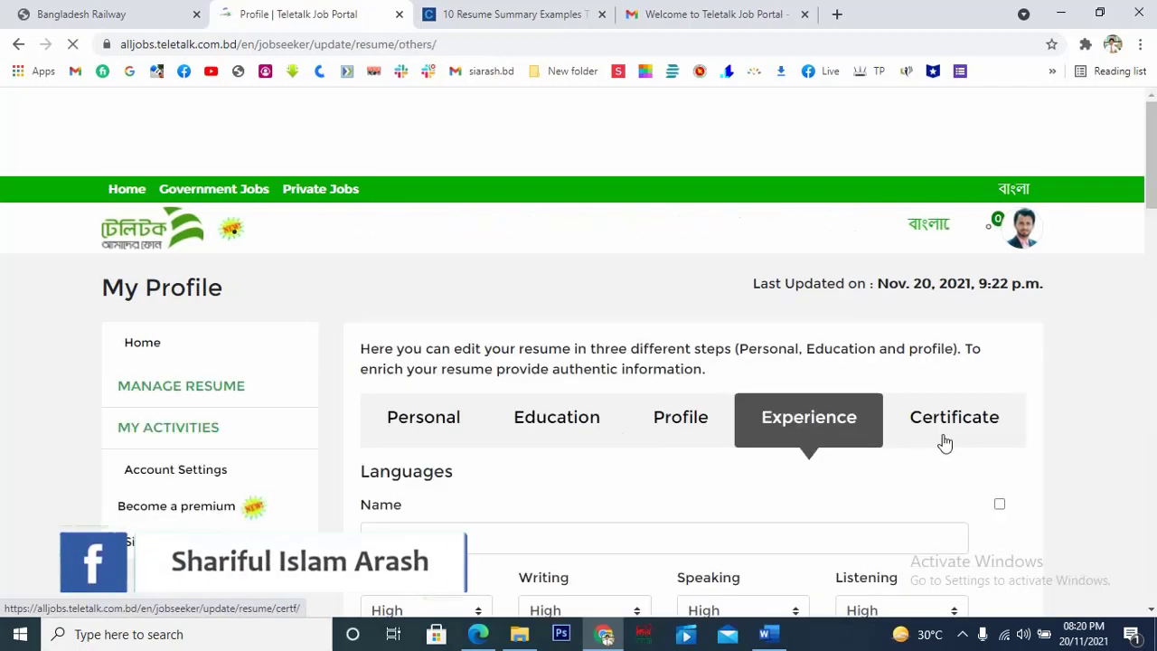
click(954, 435)
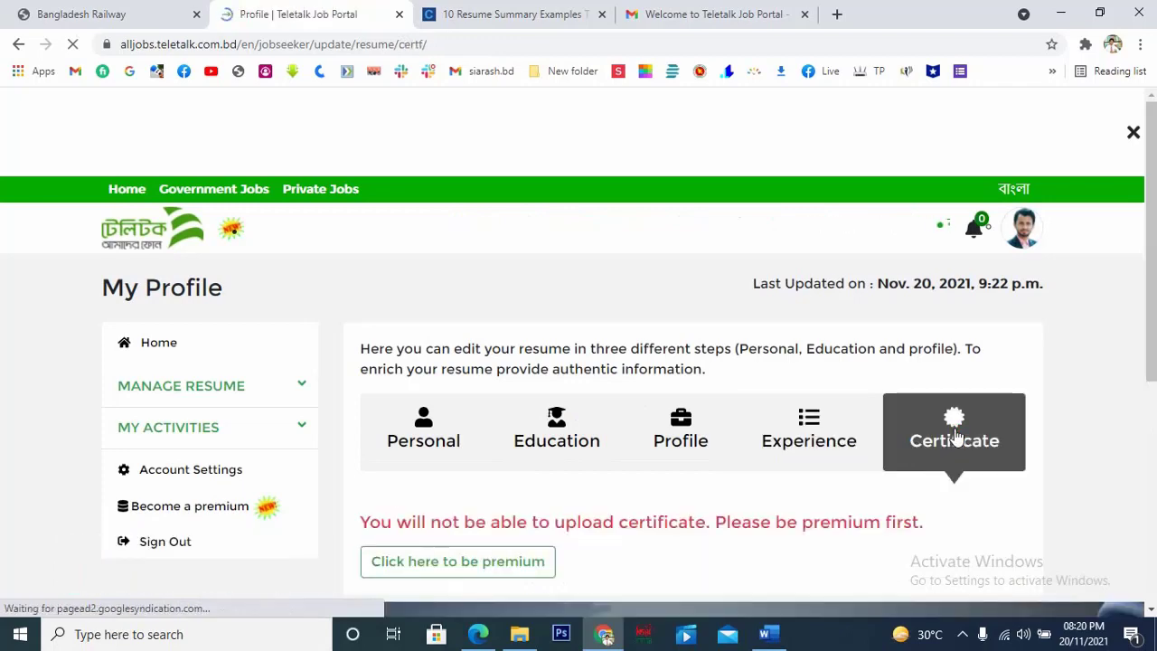
scroll(633, 443, down, 1)
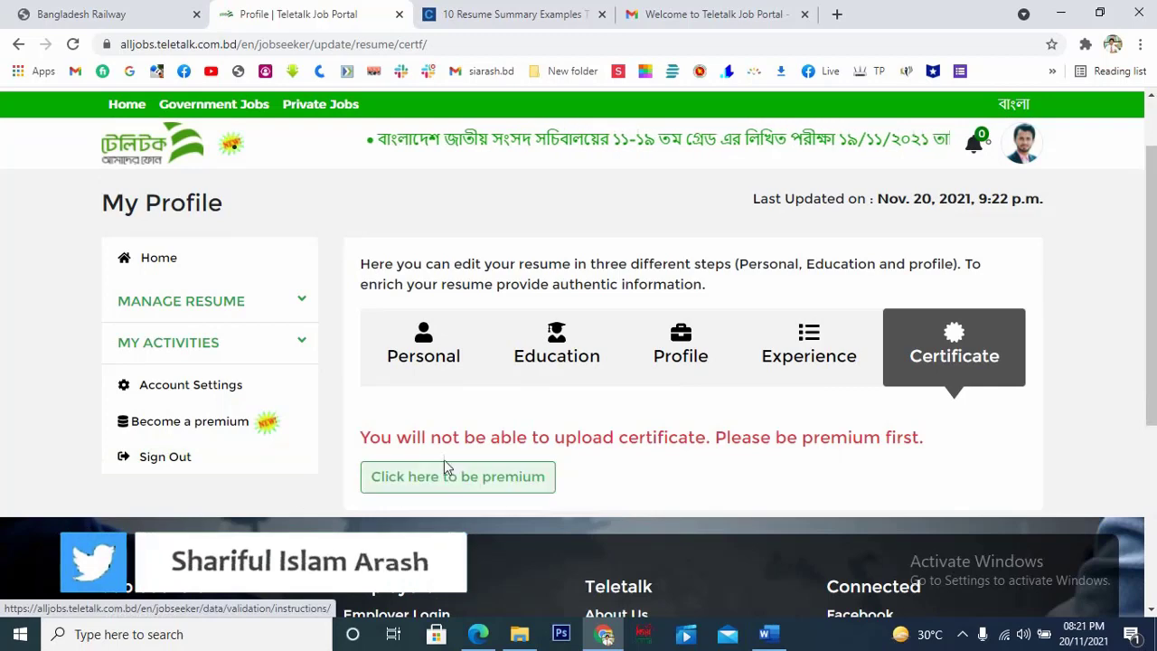
click(450, 491)
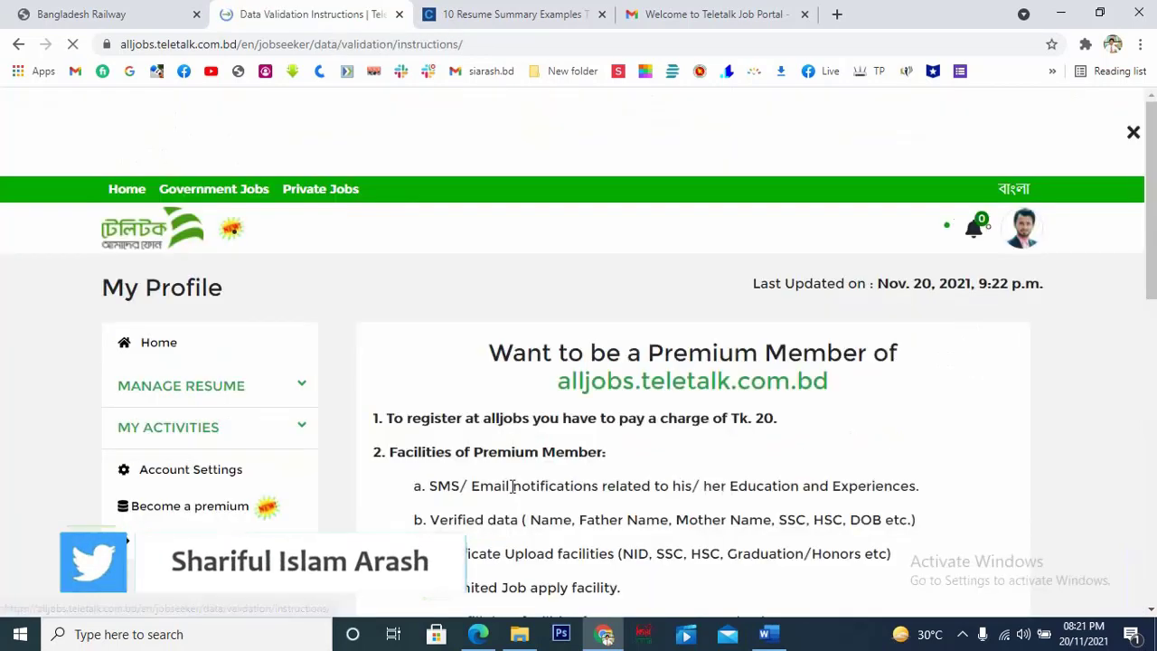
Read the premium membership instructions, covering the fee, the member facilities and the SMS registration formats.
scroll(560, 475, down, 1)
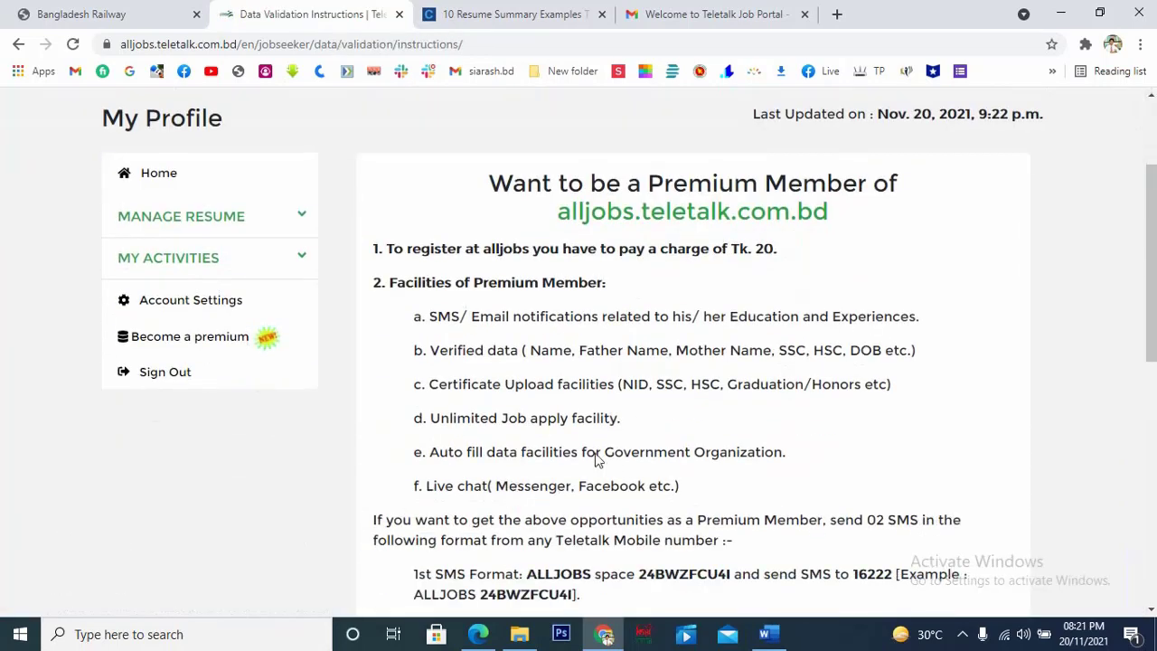
scroll(573, 315, up, 1)
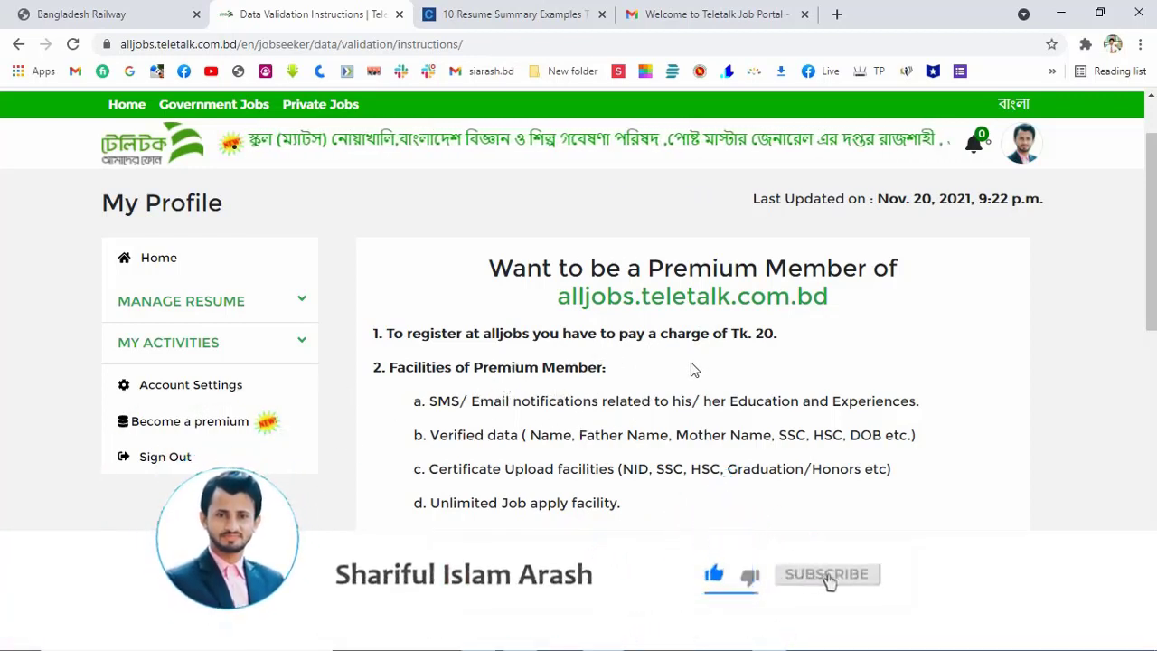
scroll(613, 430, down, 2)
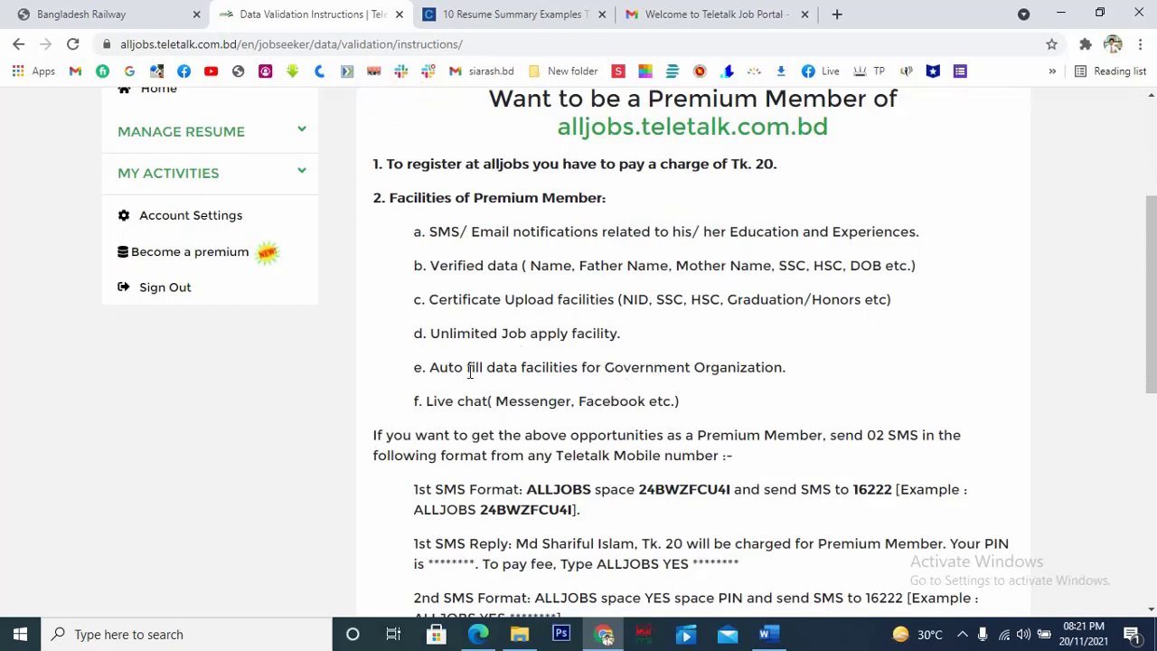
drag(430, 367, 781, 367)
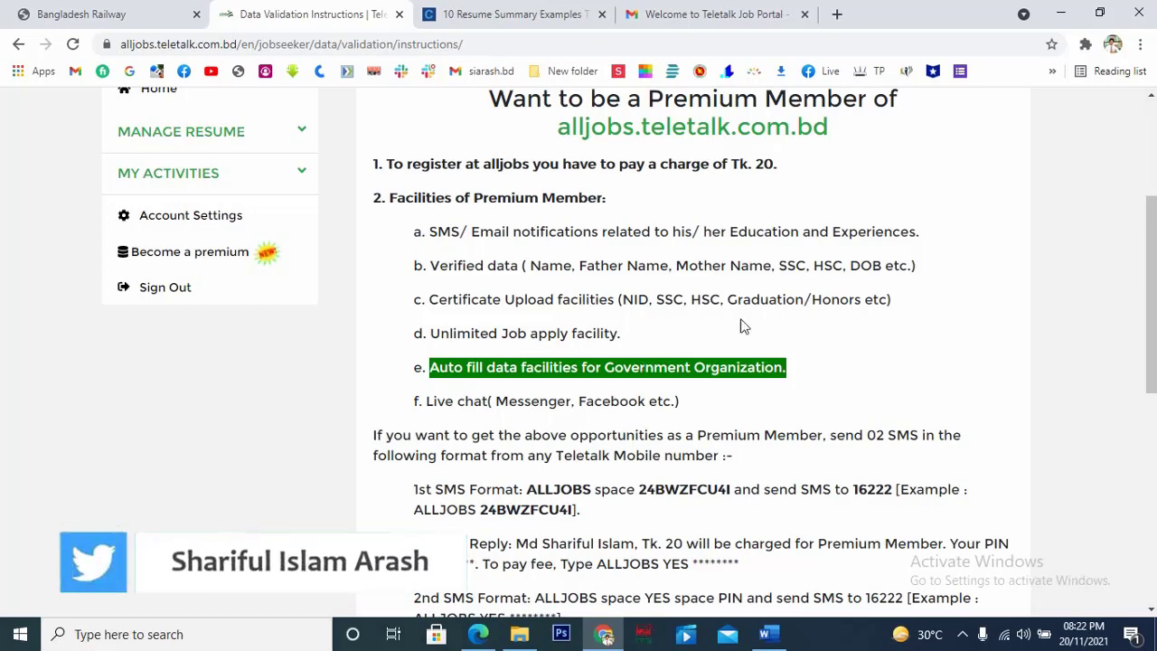
scroll(740, 325, down, 1)
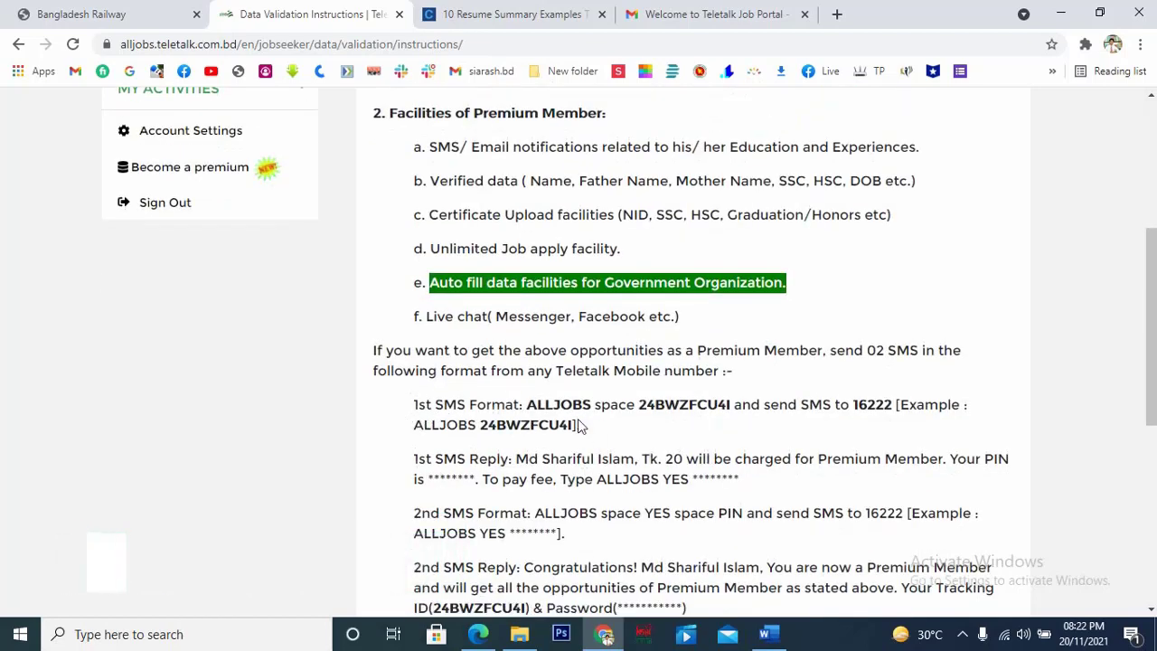
scroll(575, 501, down, 2)
scroll(663, 486, up, 2)
scroll(663, 486, down, 1)
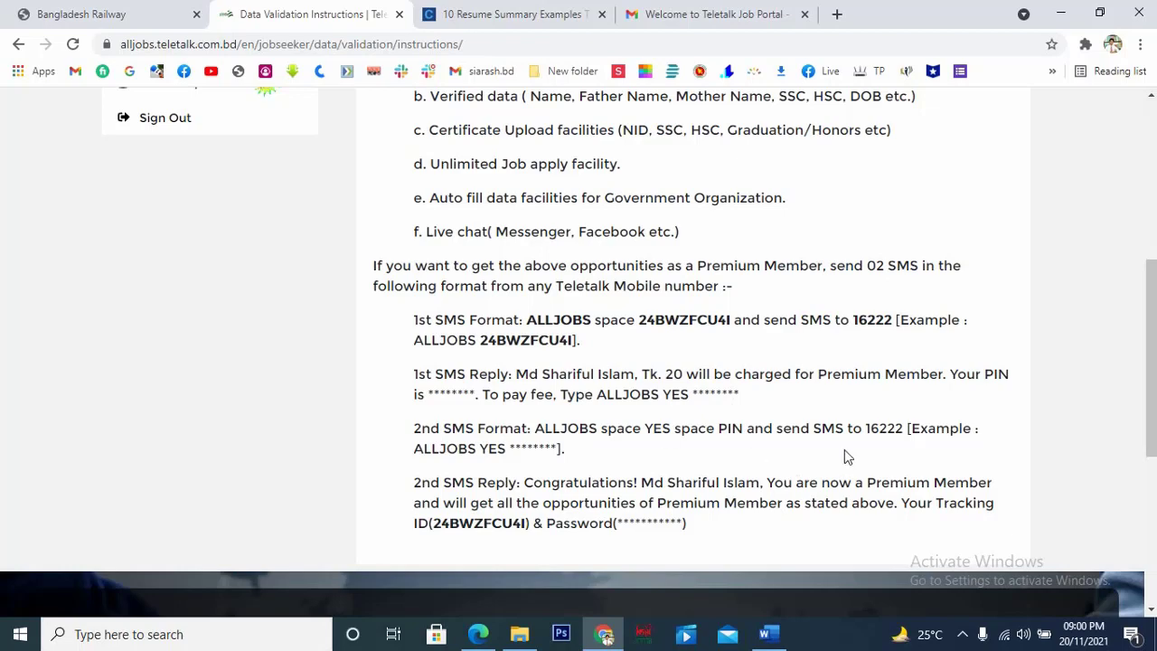
scroll(807, 455, up, 5)
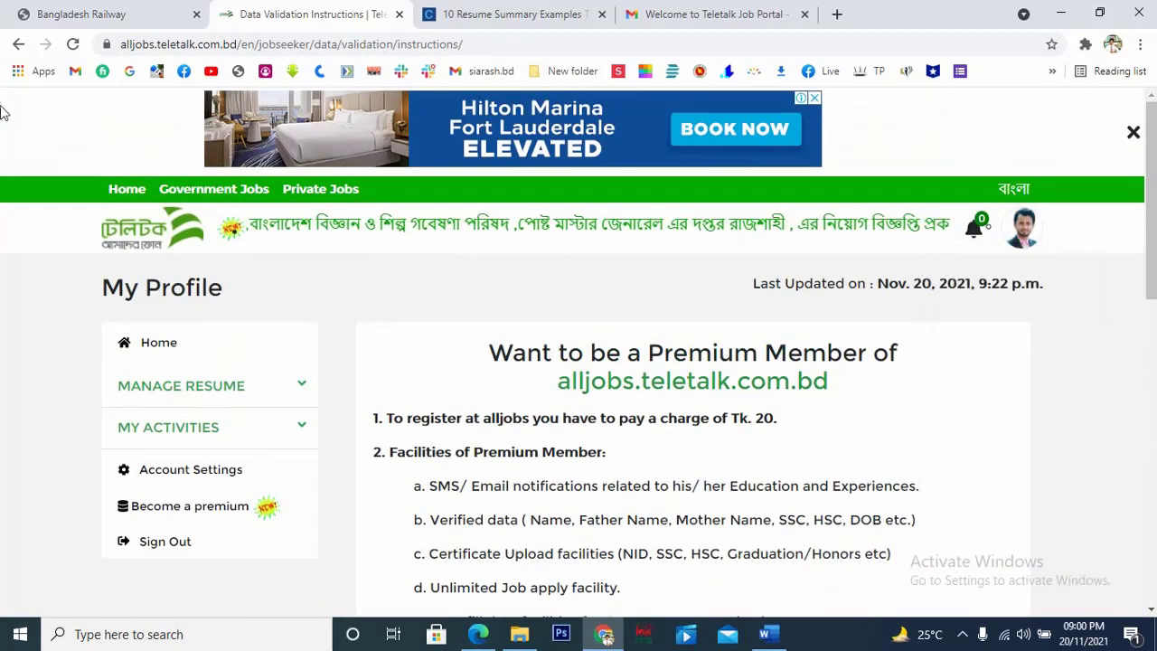
In the resume's Certificate section, attach SSC-Certificate.pdf, HSC-Certificate.pdf, BBA-Certificate.pdf and the National ID file under their matching certificate names.
click(75, 44)
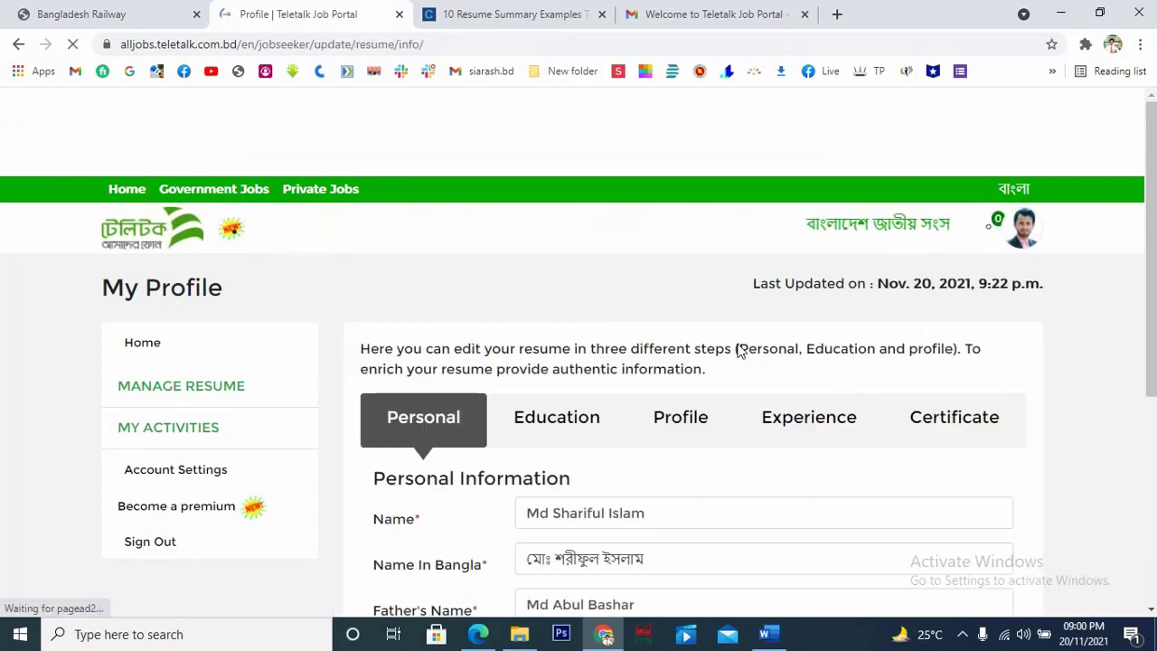
click(984, 426)
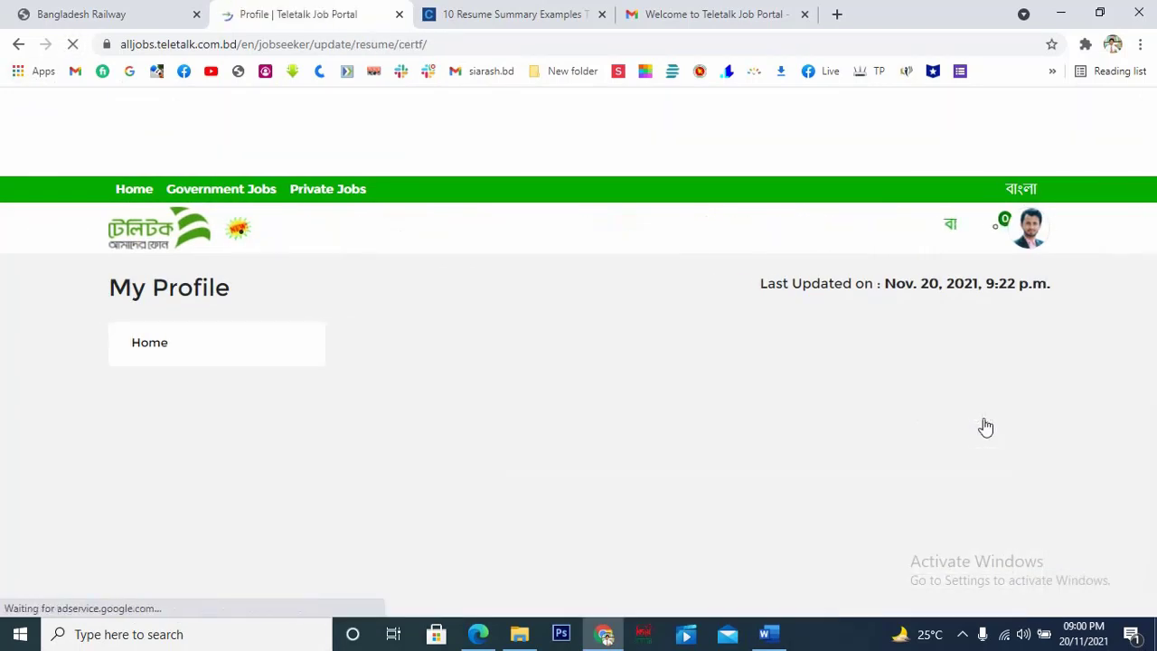
scroll(670, 538, down, 1)
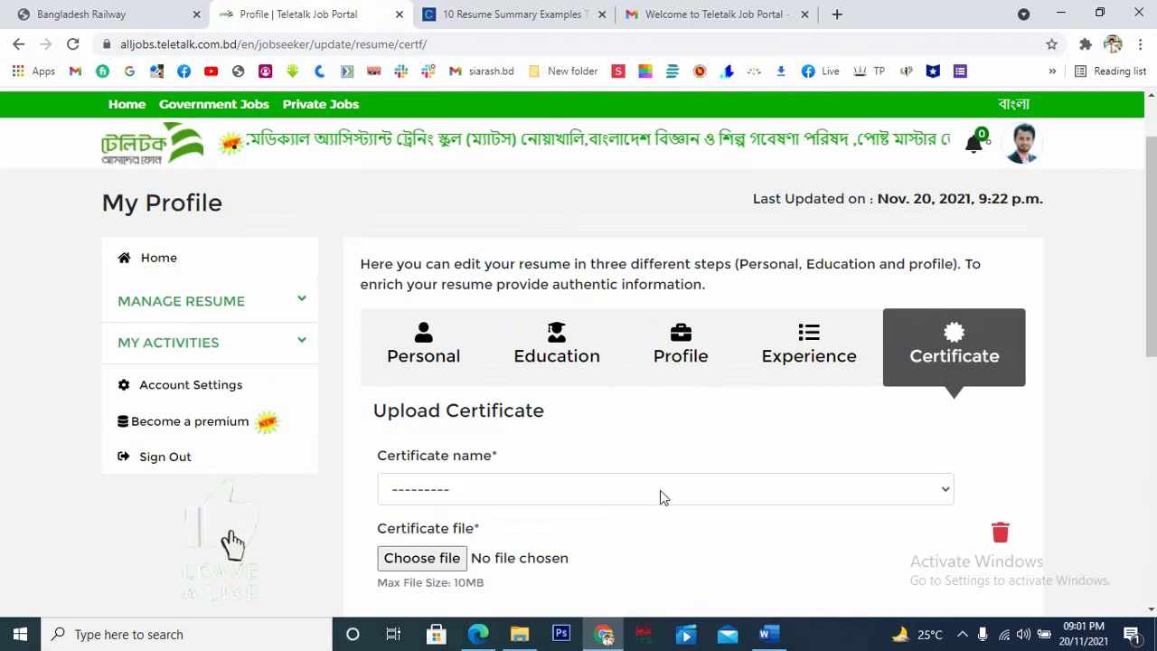
click(660, 488)
click(660, 524)
scroll(560, 407, down, 2)
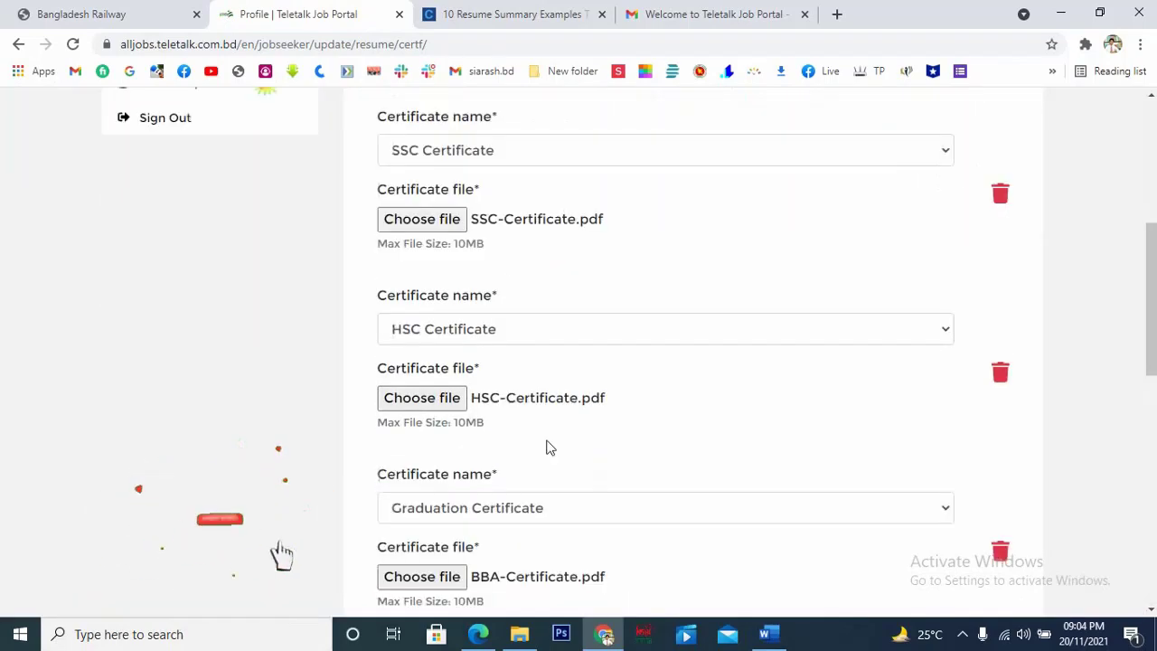
Review the SSC, HSC, Graduation and National ID certificate entries and submit the uploads.
scroll(570, 415, up, 2)
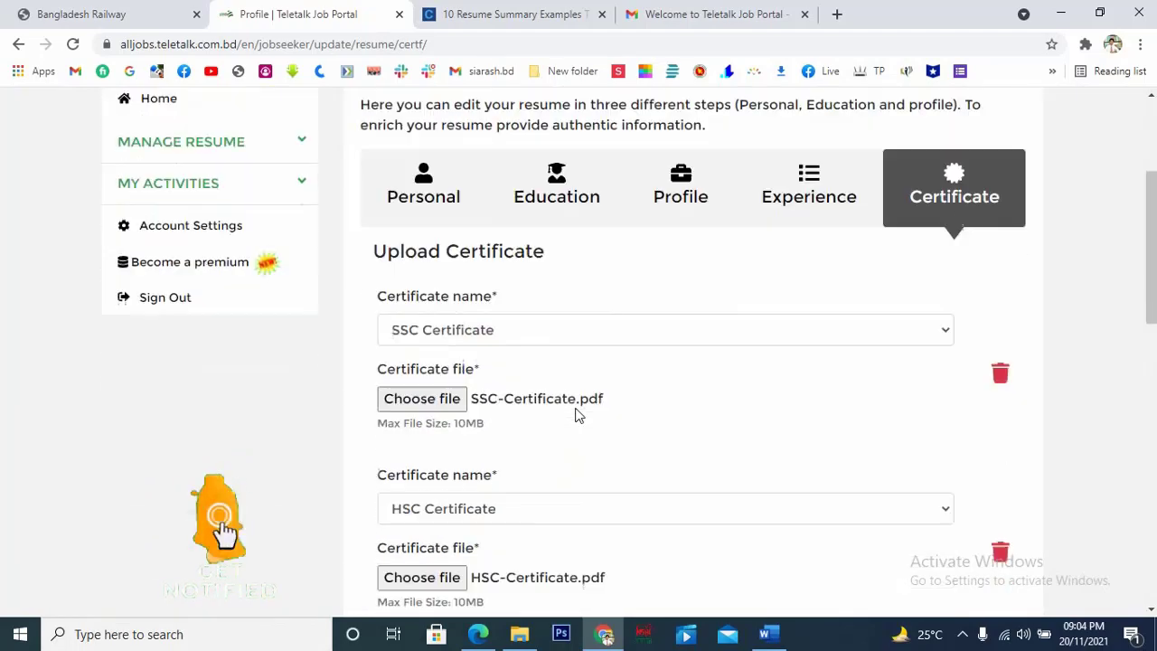
scroll(573, 411, down, 5)
scroll(569, 397, up, 15)
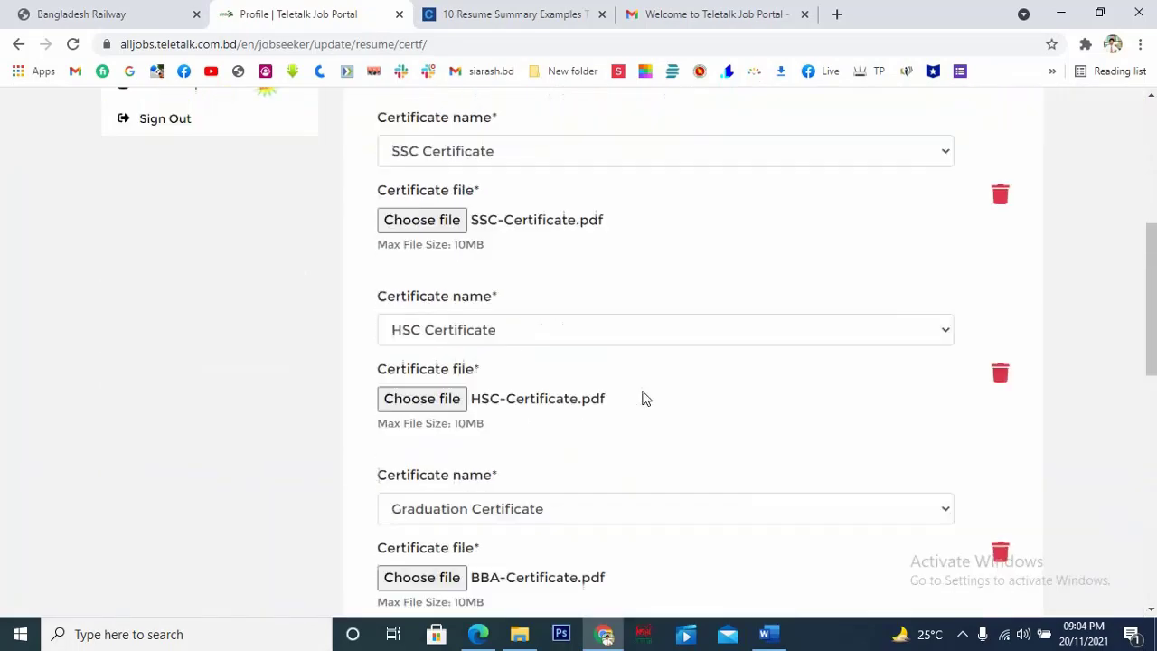
scroll(875, 452, down, 2)
scroll(897, 463, down, 5)
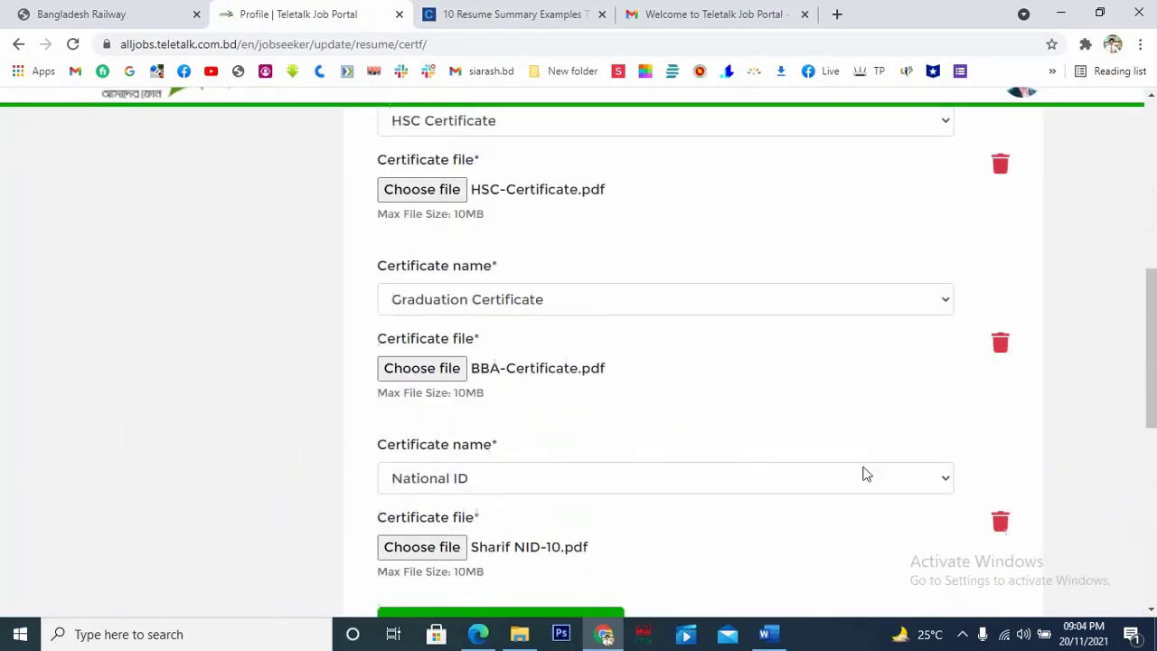
click(709, 585)
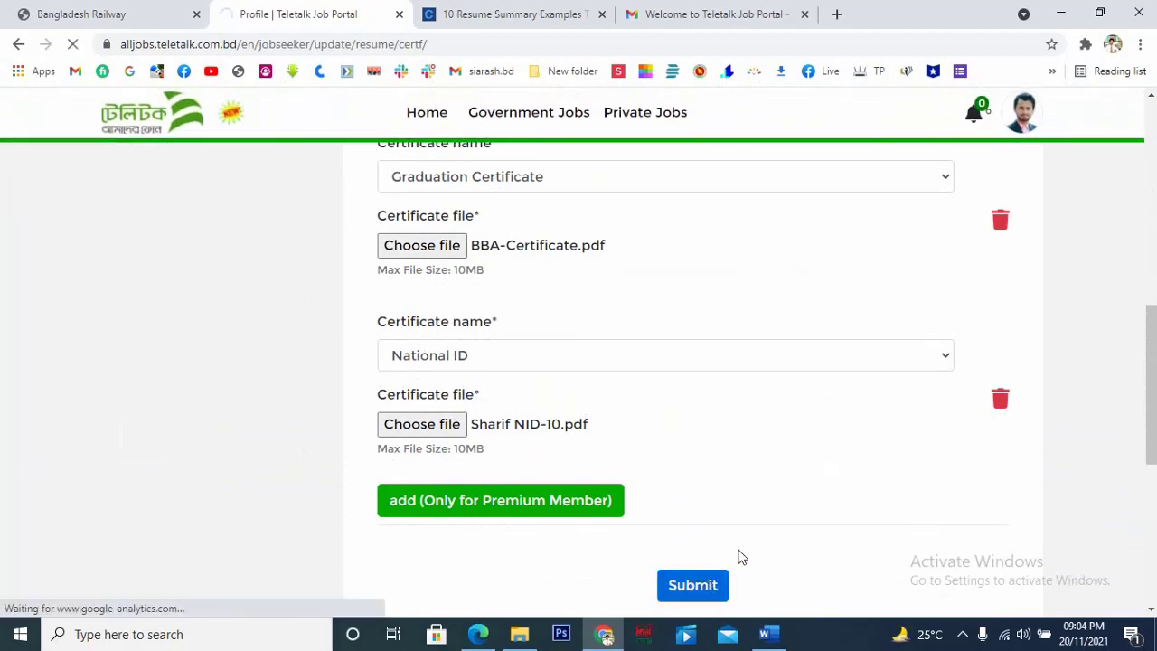
Examine the submitted certificate entries on the resume's certificate page.
scroll(784, 524, down, 12)
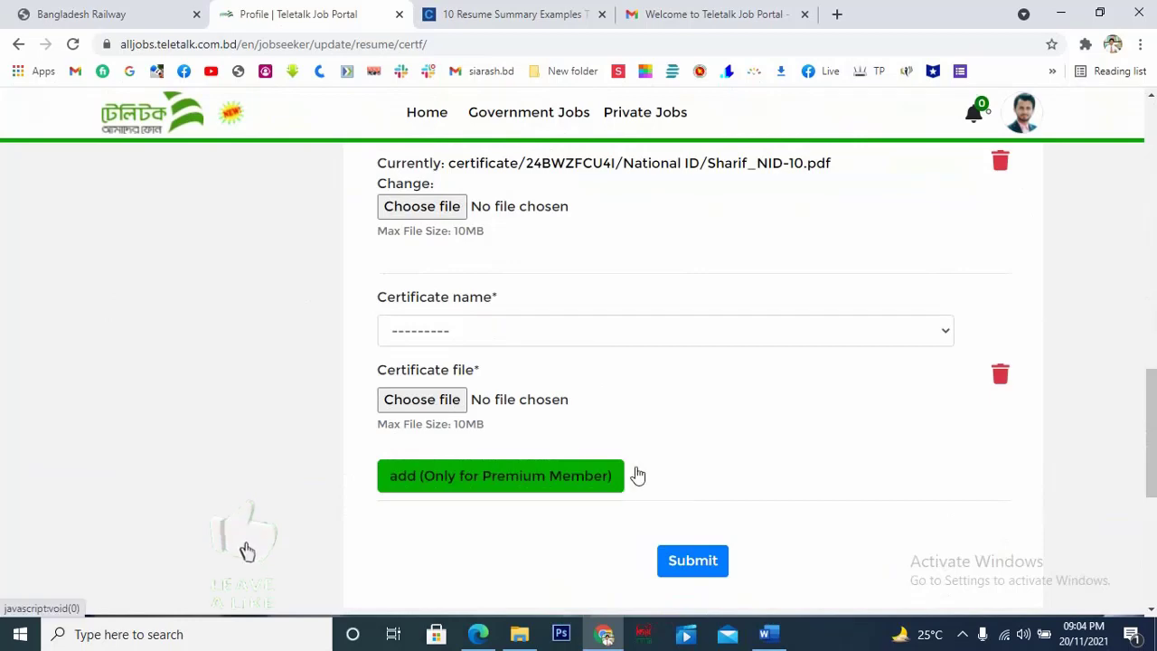
scroll(746, 462, down, 3)
scroll(746, 462, up, 12)
scroll(746, 462, up, 3)
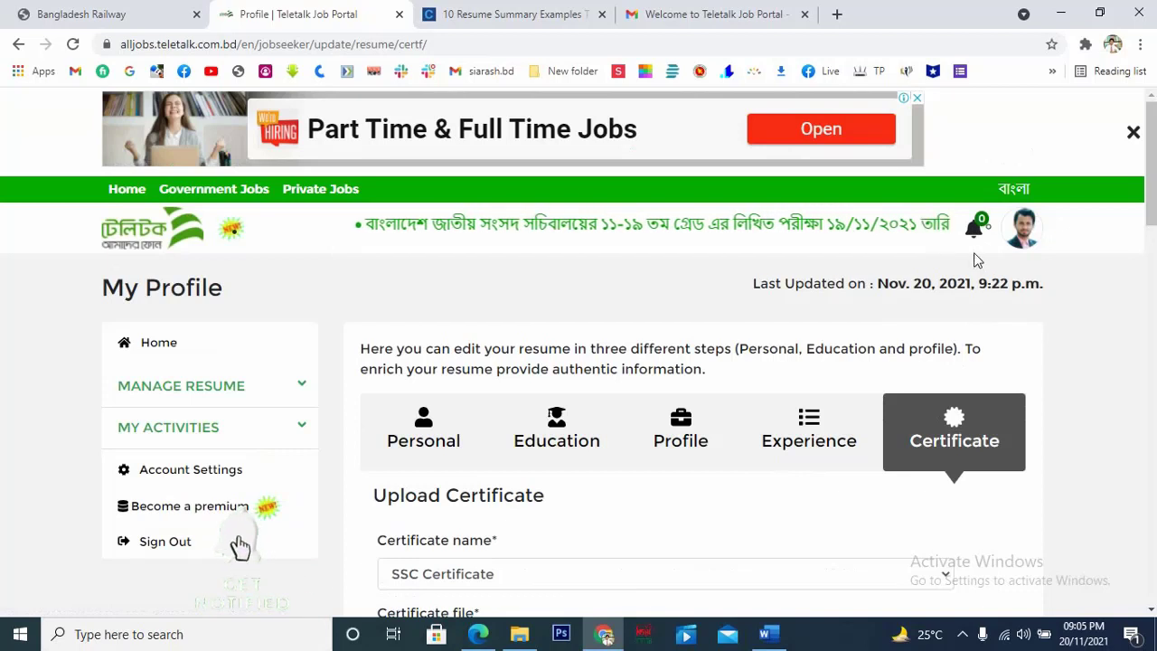
mouse_move(1077, 242)
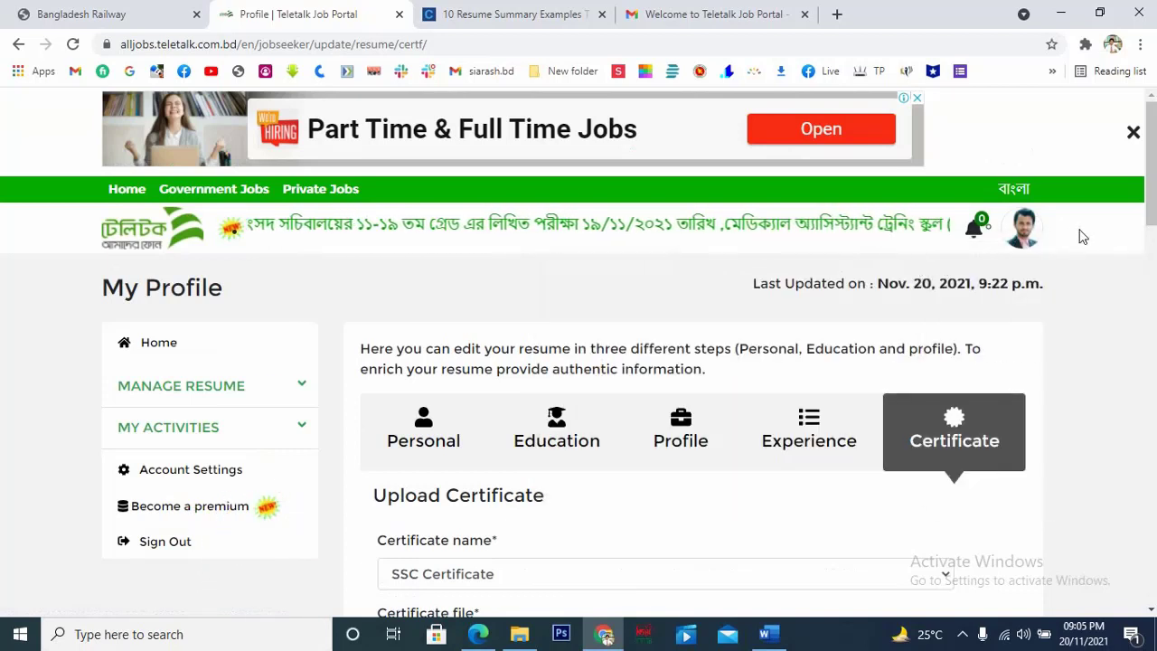
mouse_move(1041, 232)
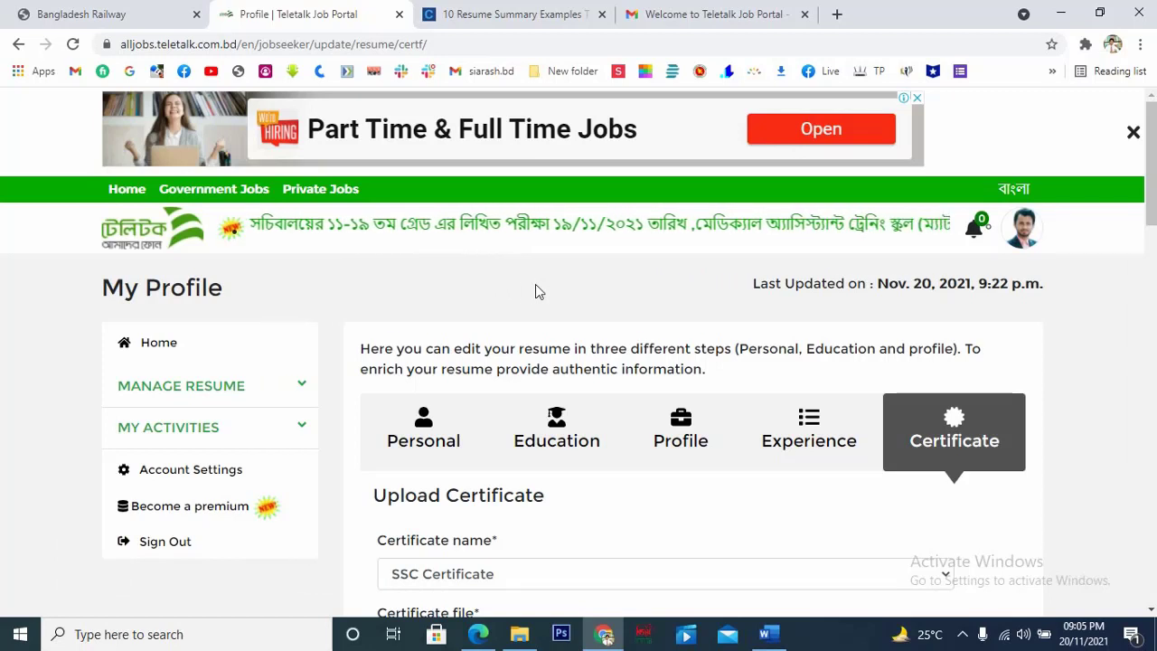
Open the resume editing page from the account options and look over the personal information.
click(1024, 239)
click(956, 358)
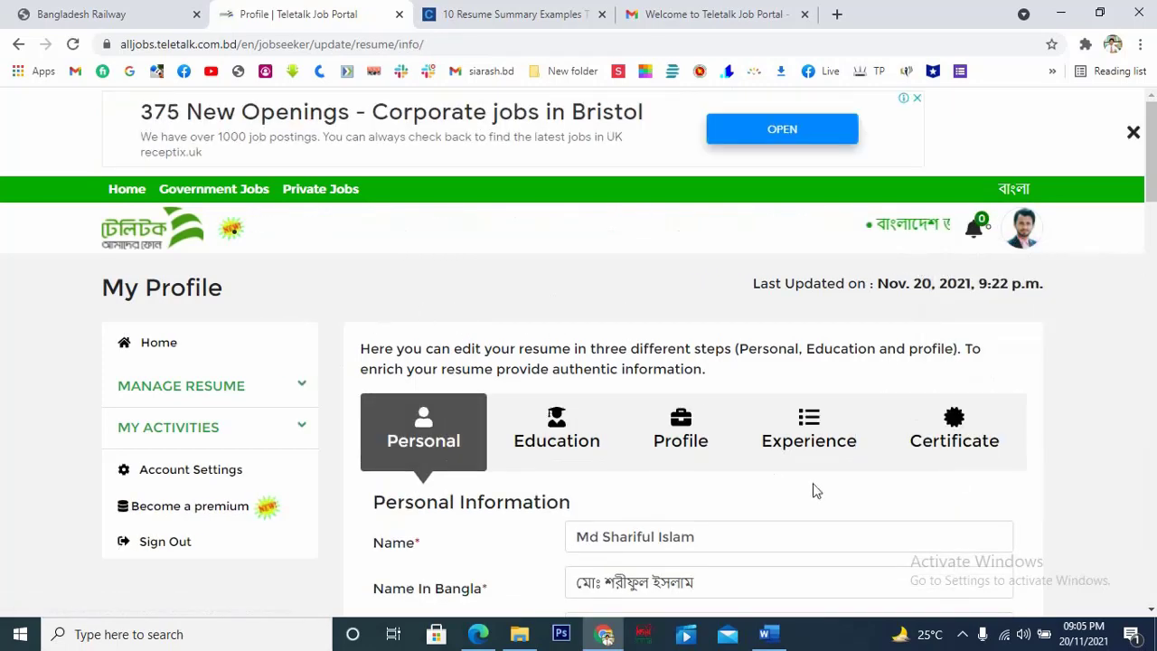
scroll(840, 492, down, 3)
scroll(874, 496, up, 4)
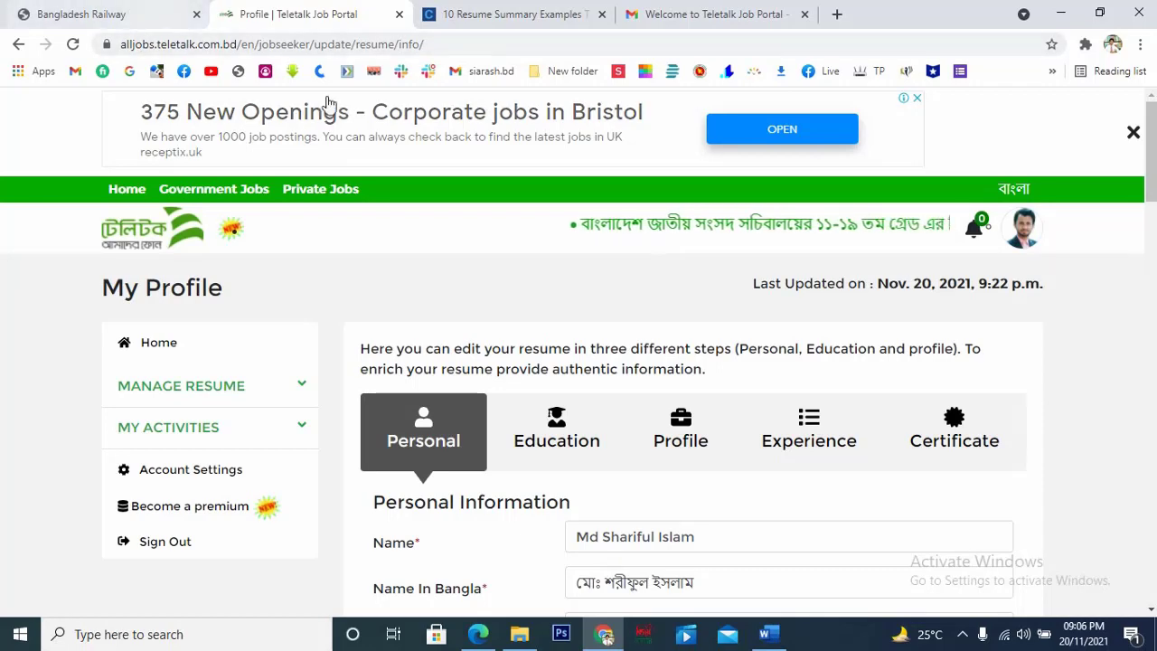
On the Bangladesh Railway site, open the Assistant Station Master application and answer Yes to being an Alljobs premium member.
click(126, 16)
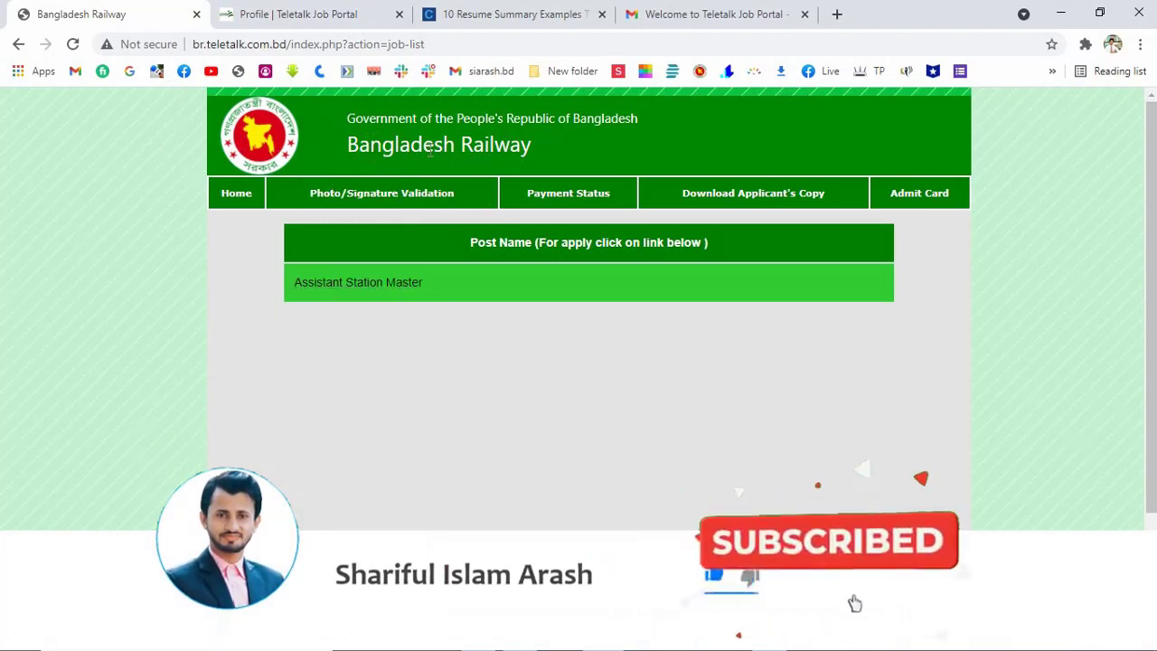
click(369, 288)
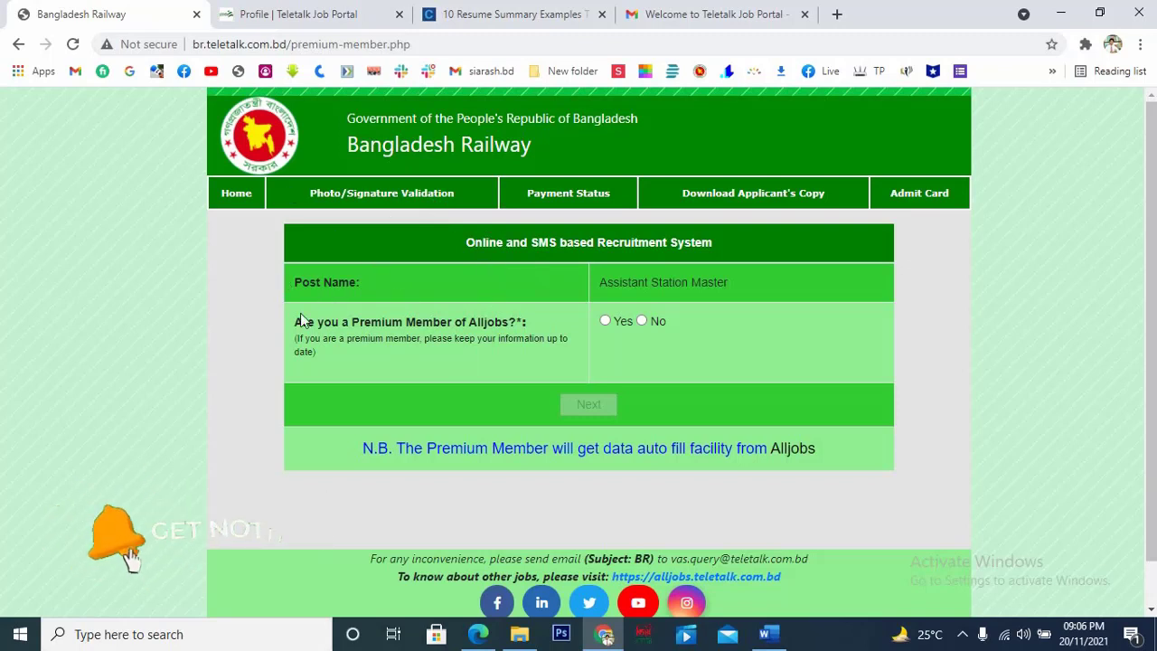
click(604, 321)
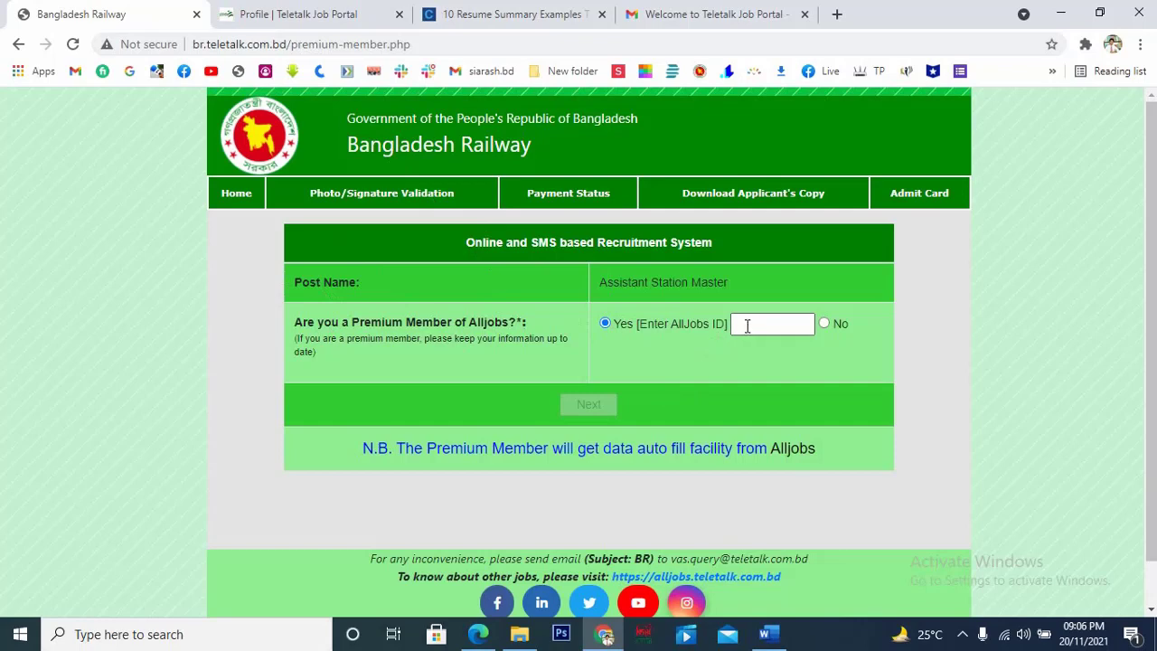
Check the job portal account for the AllJobs ID, enter the ID in the railway application and continue to the form.
click(298, 14)
mouse_move(996, 240)
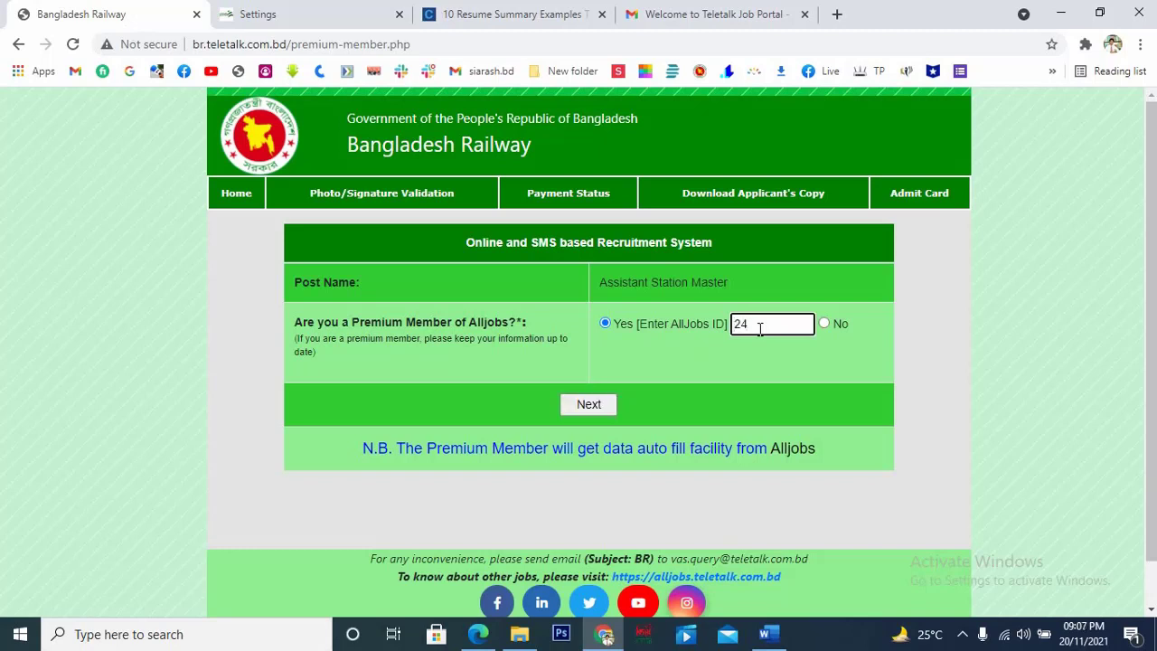
text(B)
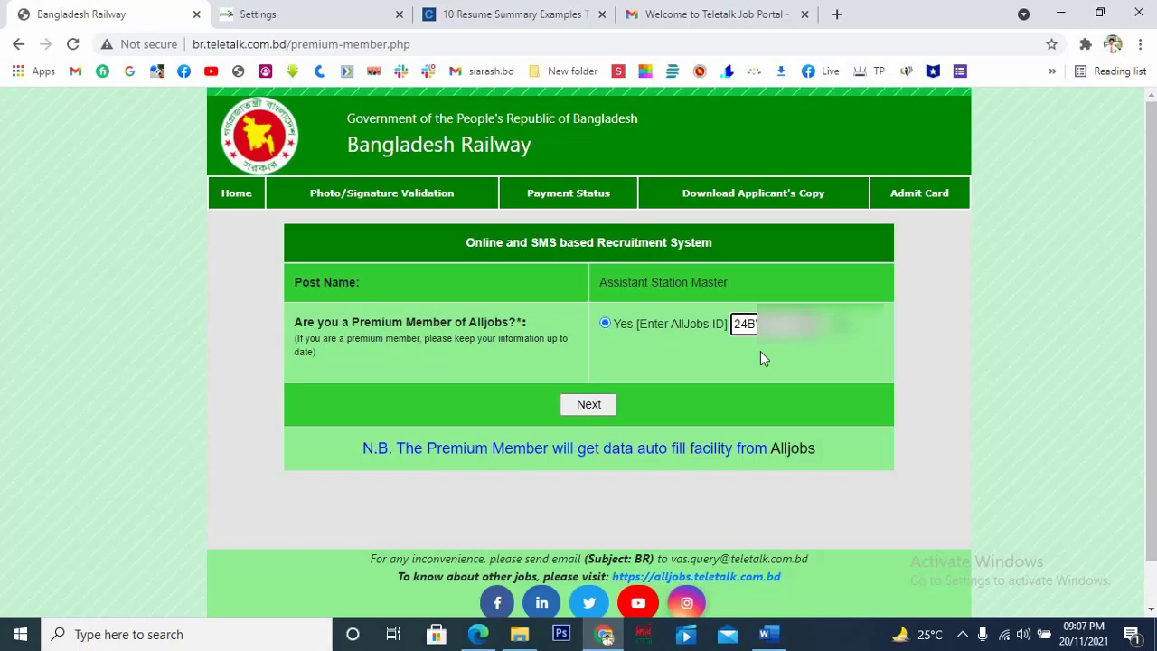
click(588, 404)
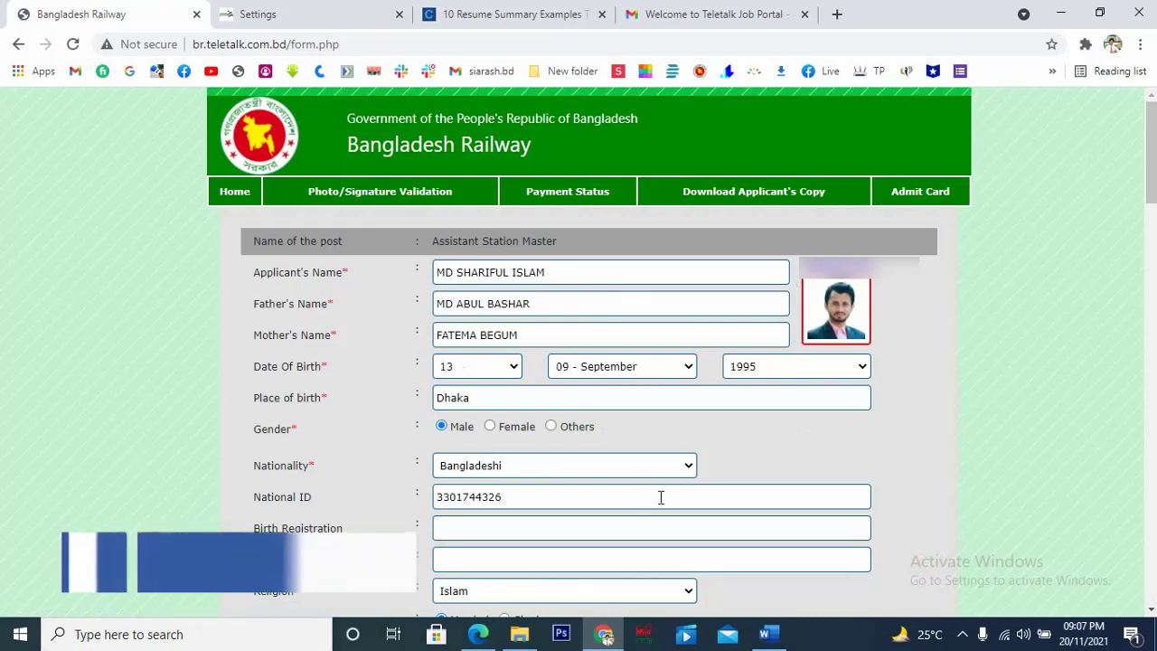
Look over the pre-filled personal and address details in the railway application and try editing the mother's name field.
scroll(688, 461, down, 12)
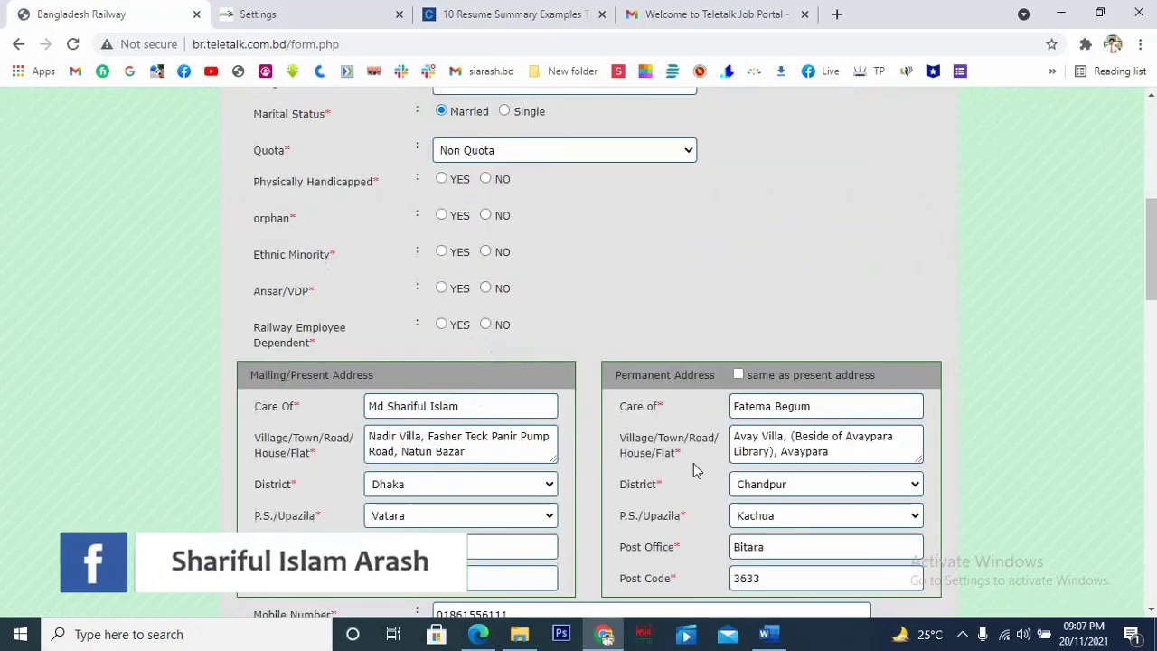
scroll(720, 486, up, 8)
scroll(720, 489, up, 4)
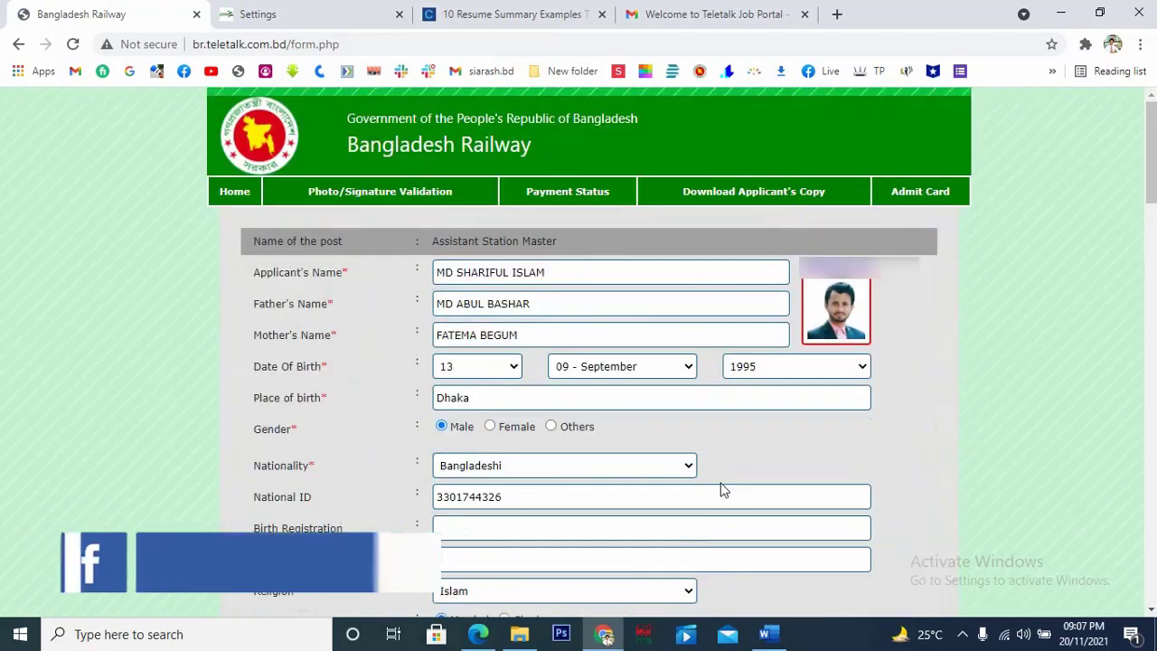
click(567, 335)
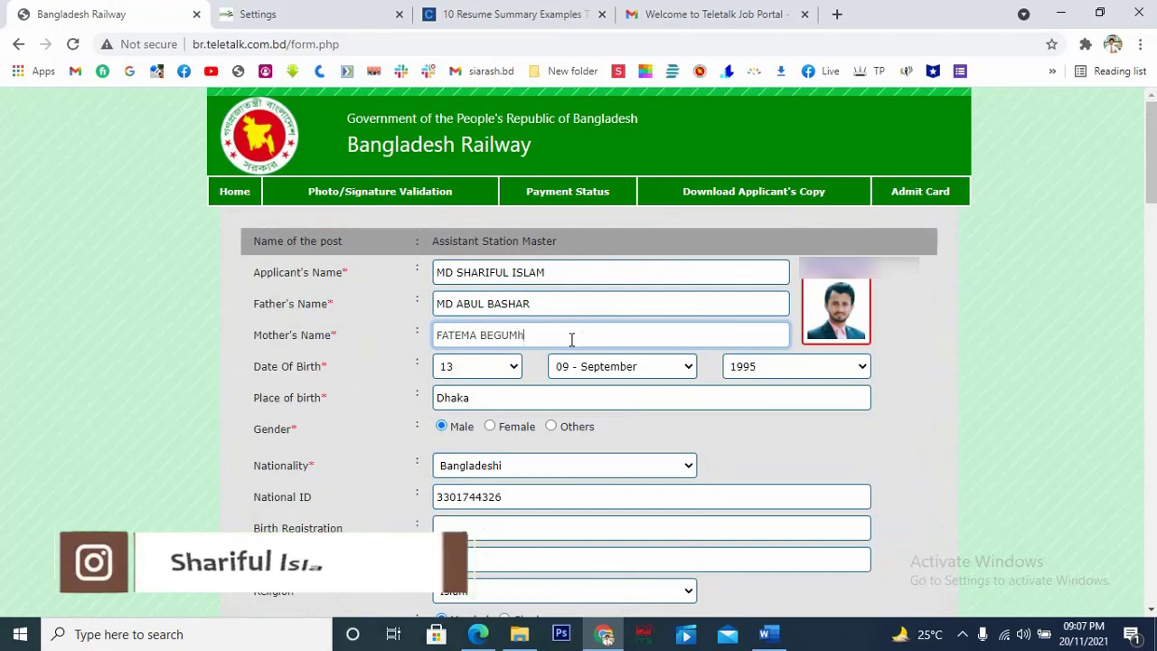
text(h)
Review the contact, education and professional experience sections of the pre-filled application form.
scroll(596, 326, down, 20)
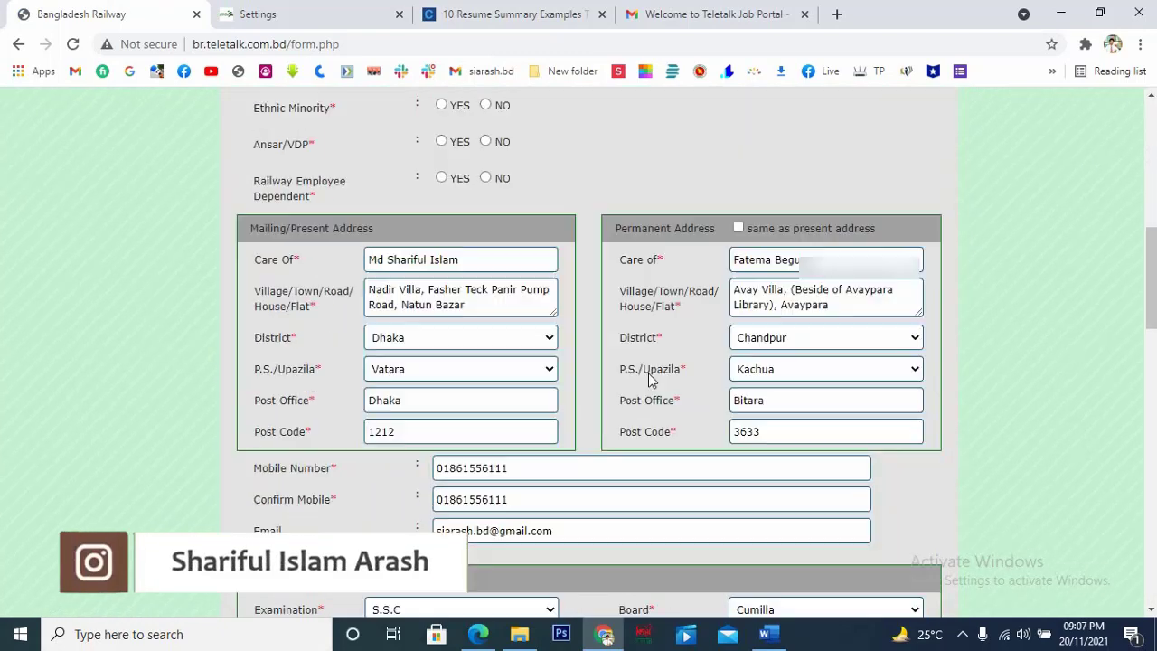
scroll(669, 440, down, 5)
scroll(668, 440, up, 20)
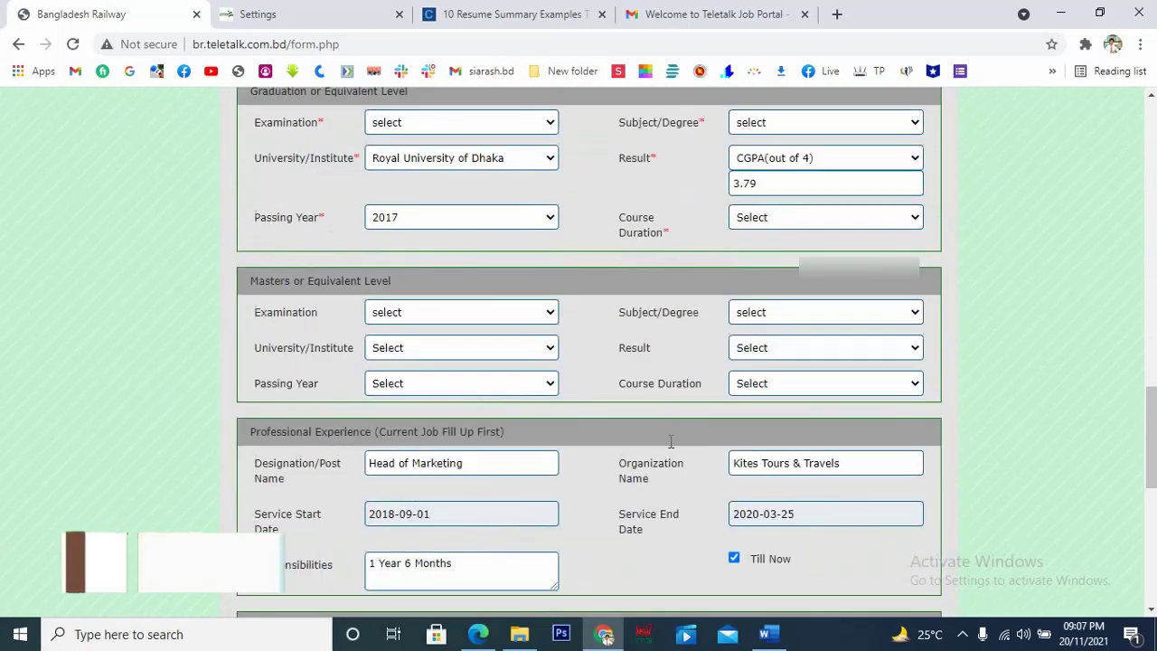
scroll(670, 441, up, 2)
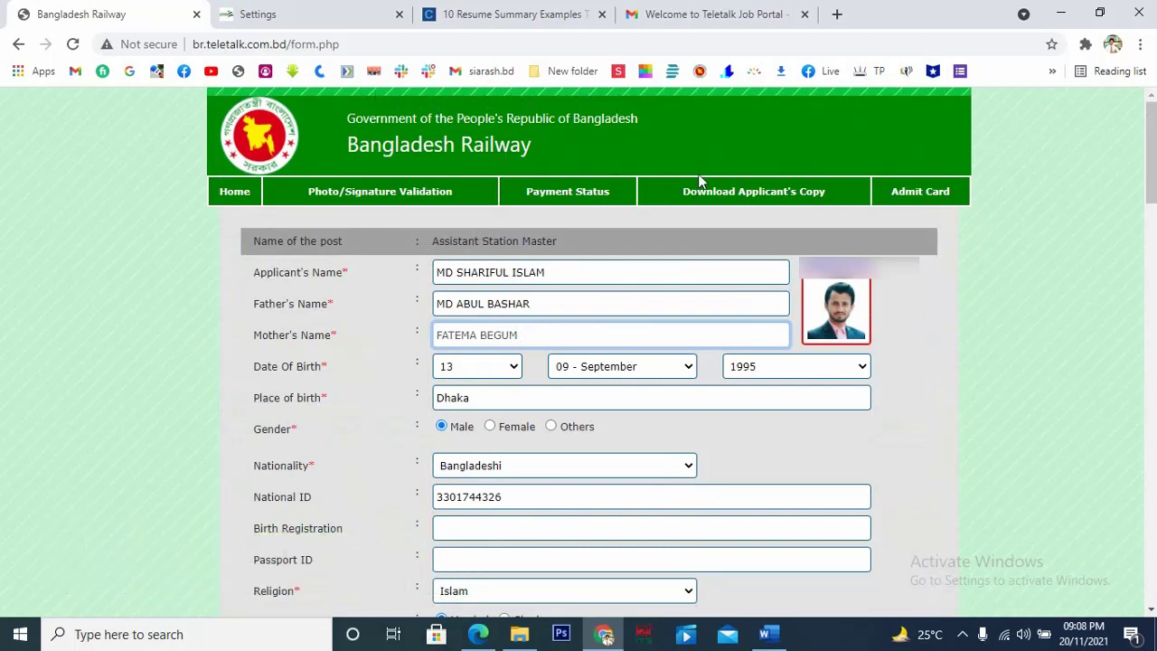
Glance at the job portal's settings page, return to the railway application and examine its closing section with candidate status, validation code and signature.
click(230, 15)
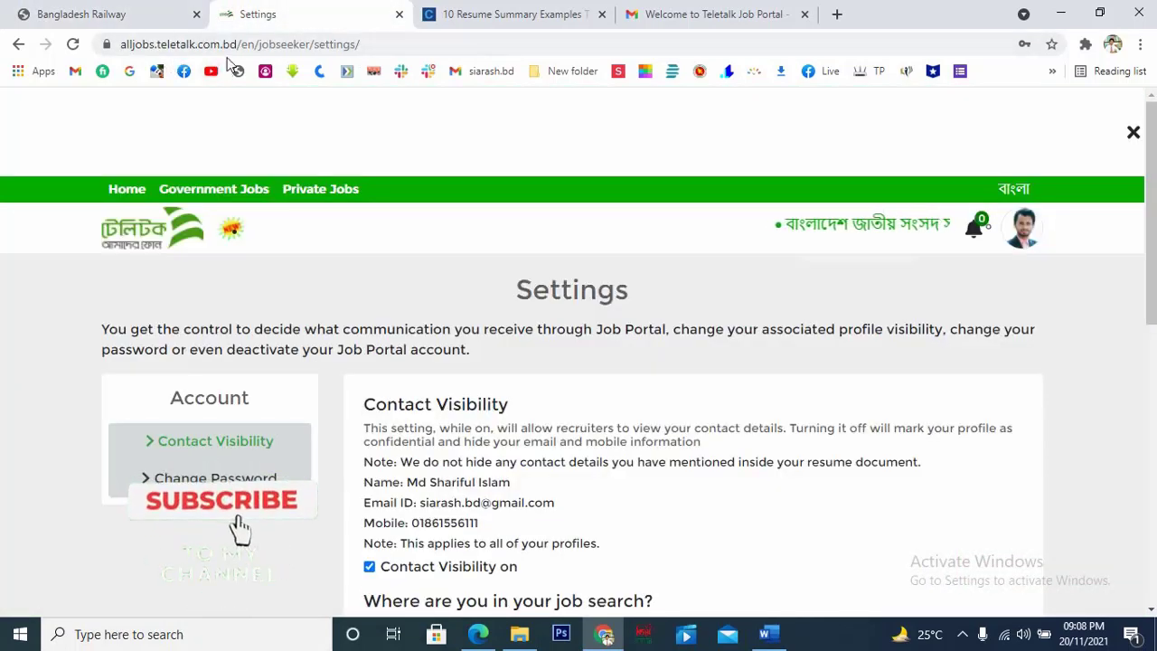
click(101, 11)
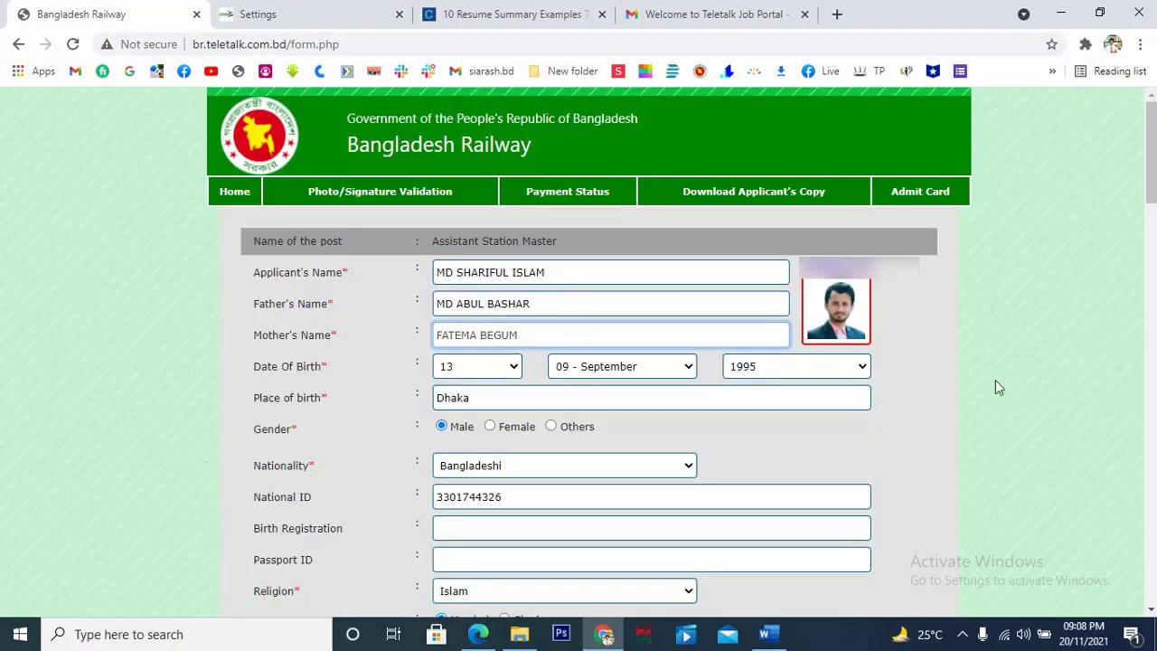
scroll(995, 387, down, 20)
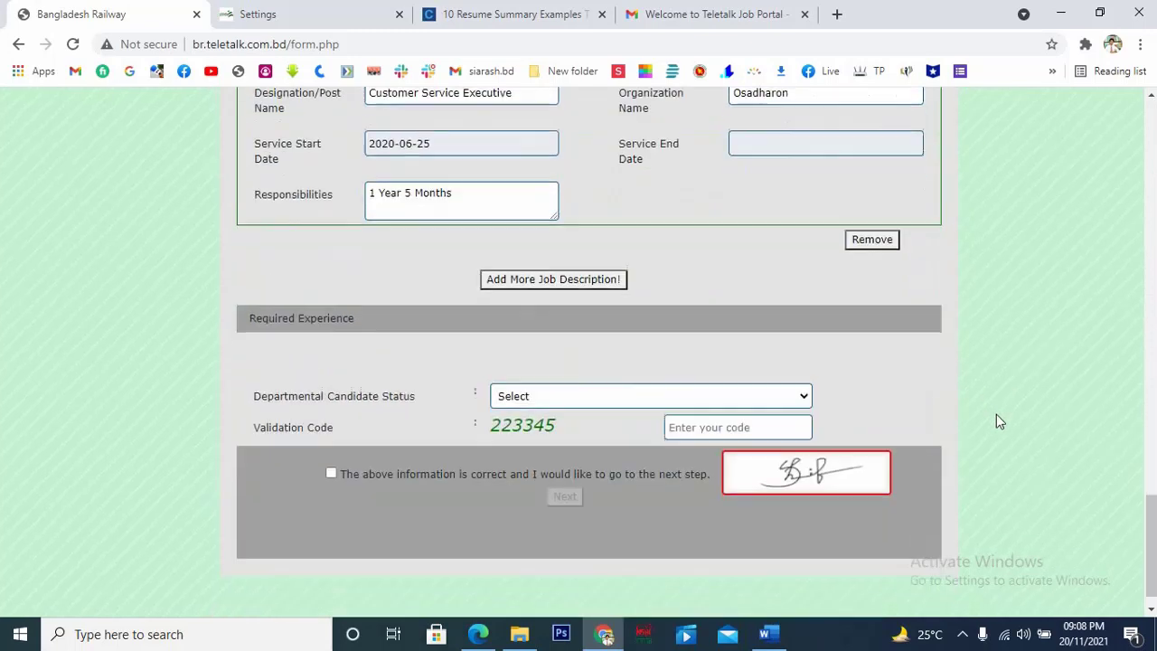
scroll(998, 420, down, 1)
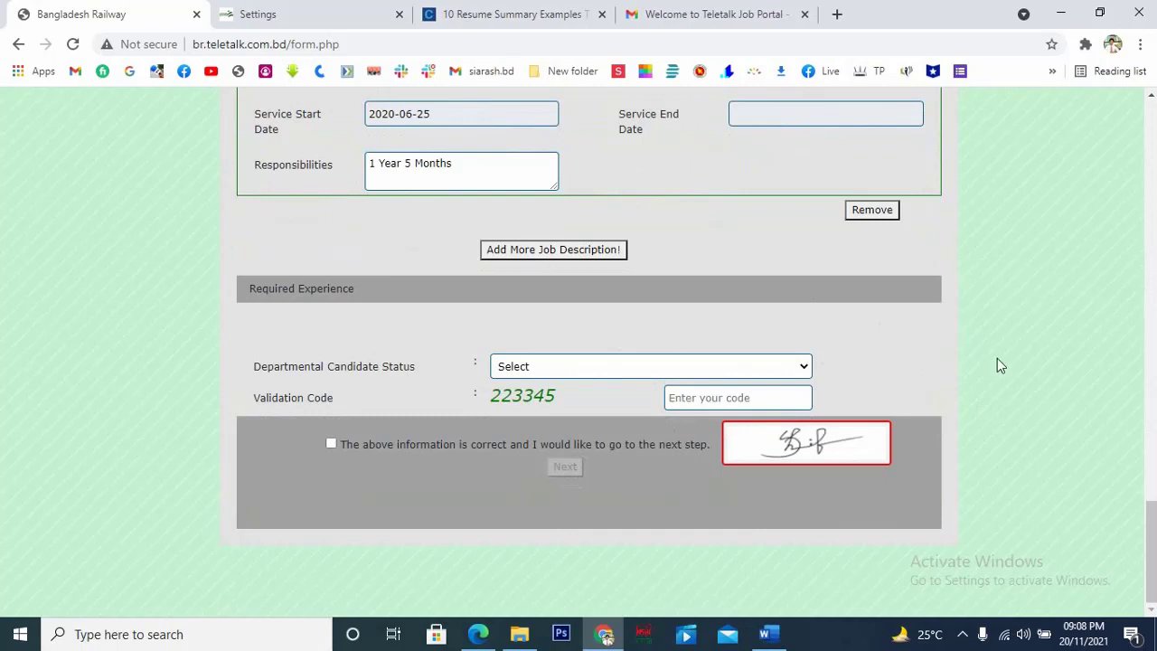
scroll(995, 359, up, 1)
scroll(995, 358, down, 1)
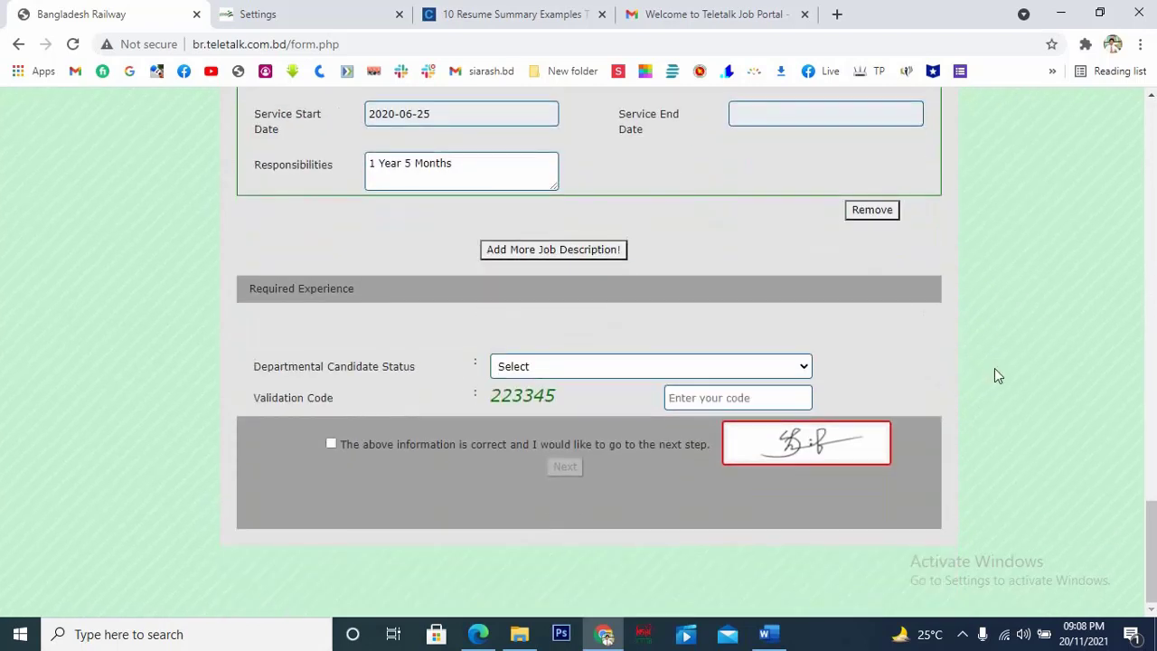